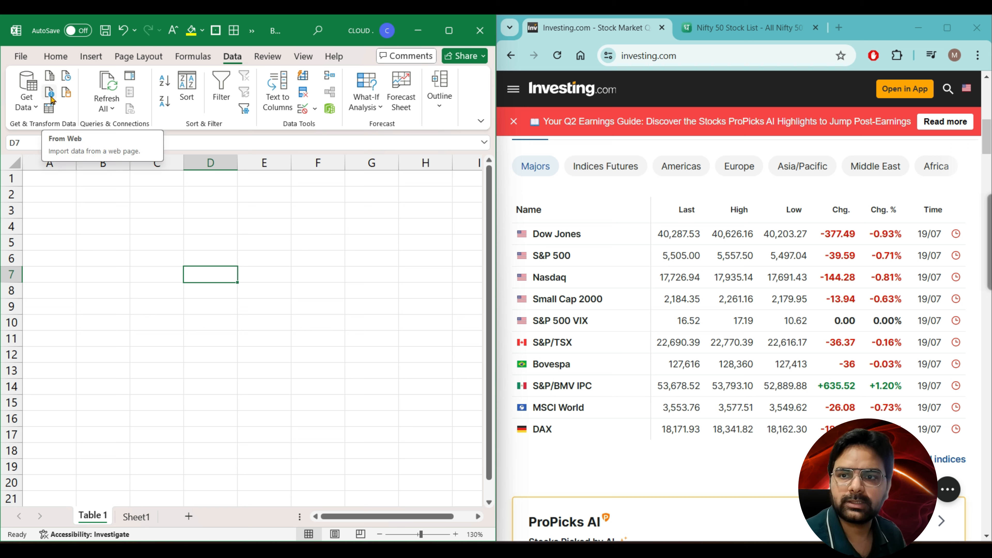
Step: Start a web data import using the investing.com address copied from the browser
click(49, 93)
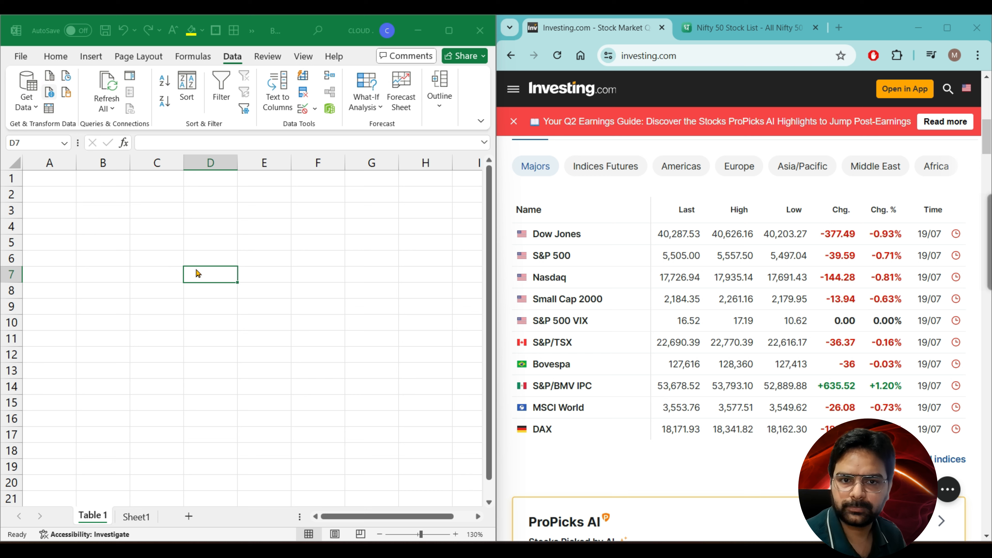
click(716, 58)
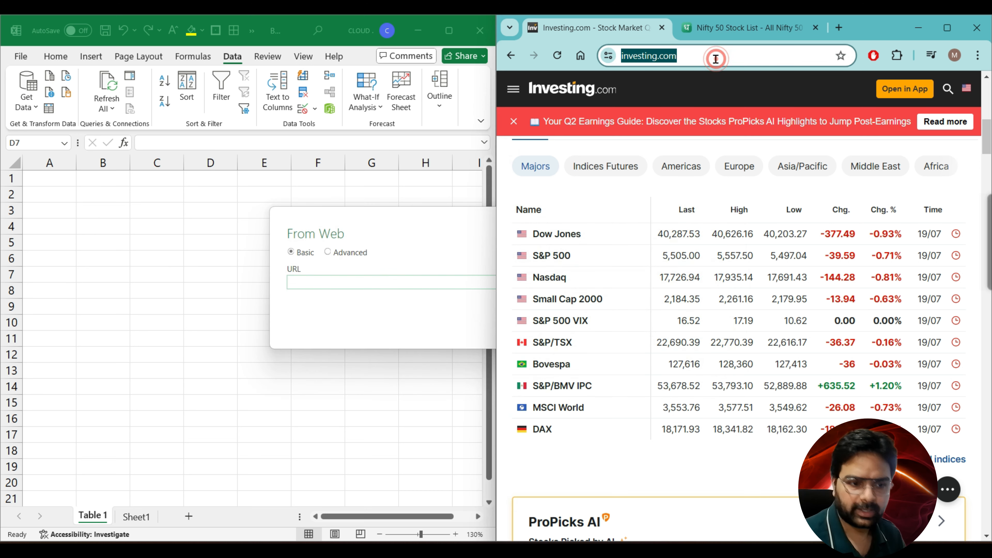
key(ctrl+c)
click(324, 286)
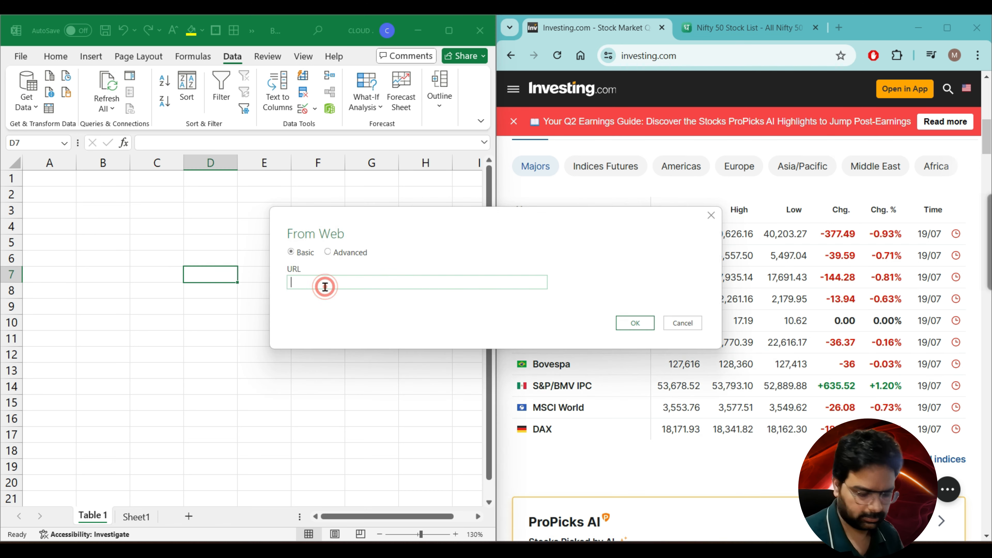
key(ctrl+v)
key(Return)
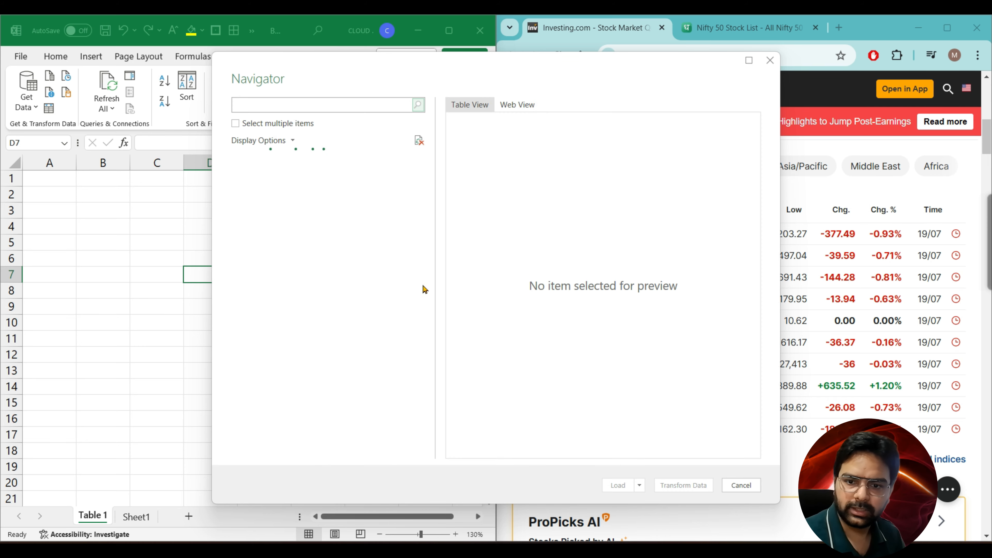
Step: Load Table 1 from the web page into a new worksheet and dismiss the list of queries
click(287, 178)
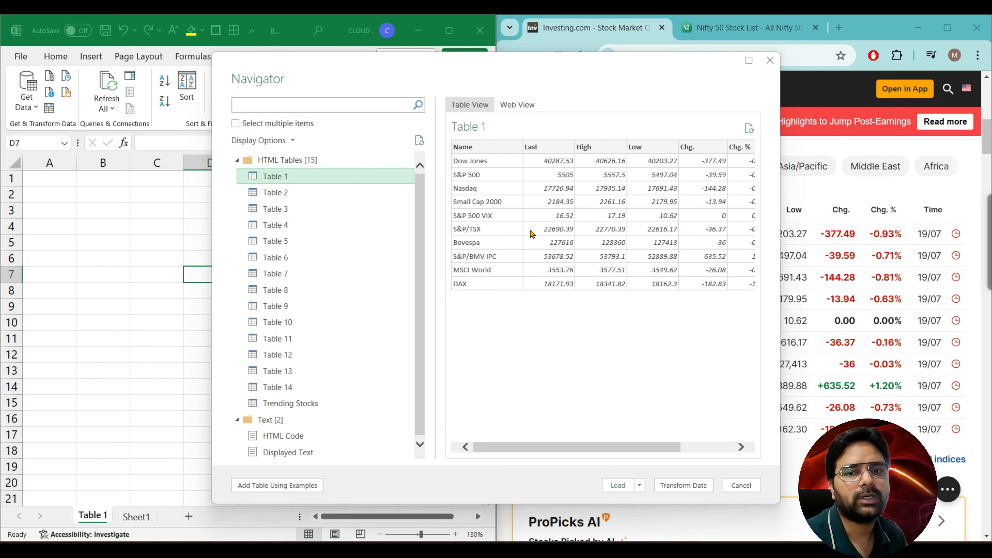
click(612, 489)
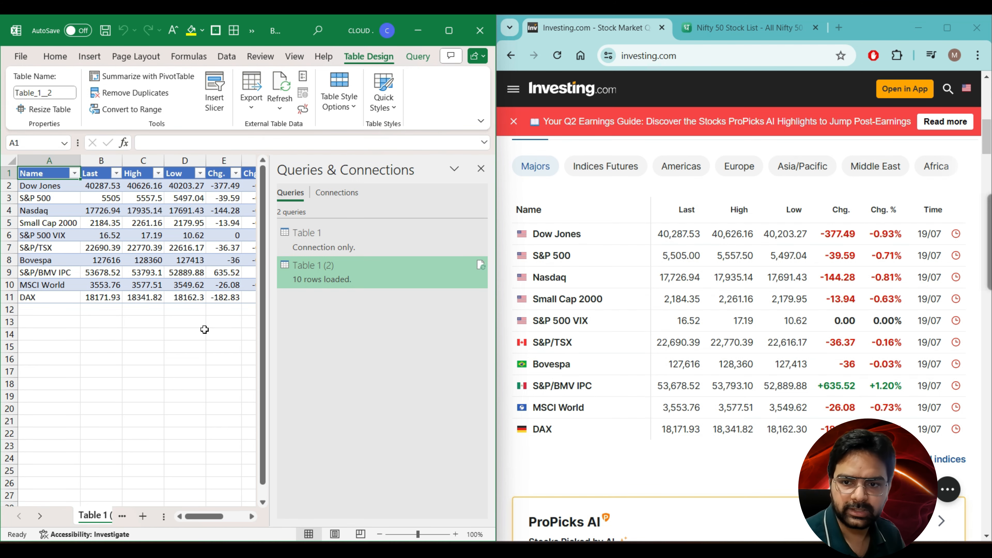
click(481, 168)
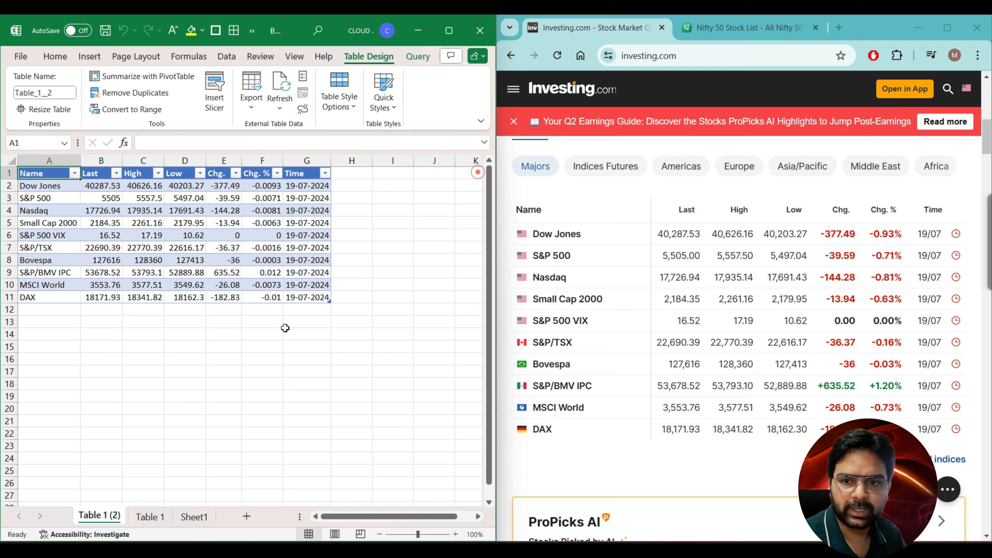
click(205, 334)
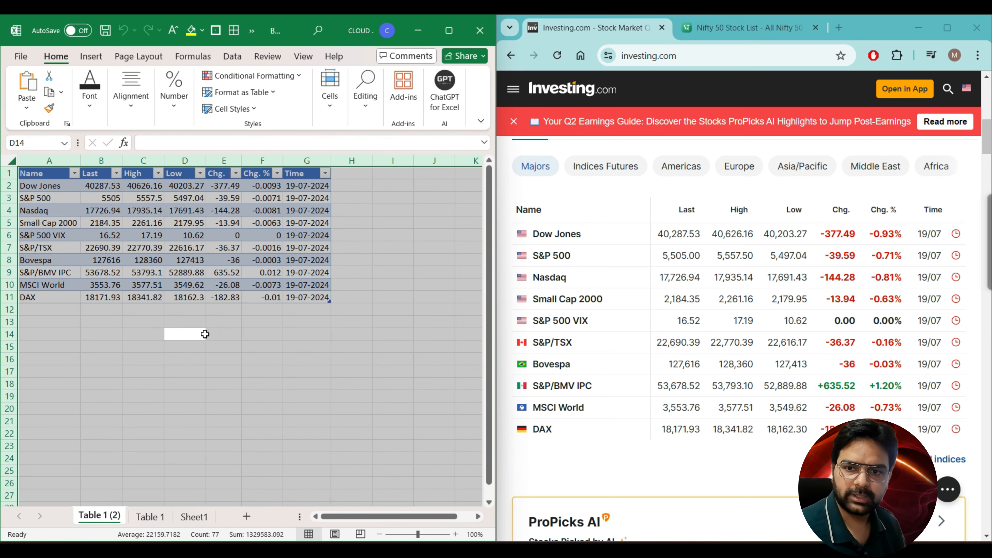
click(228, 347)
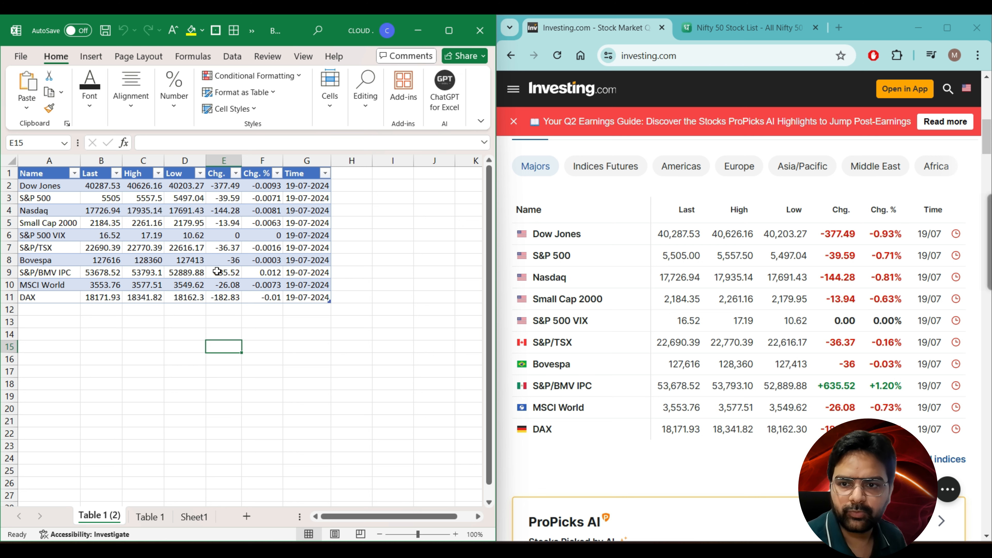
click(214, 332)
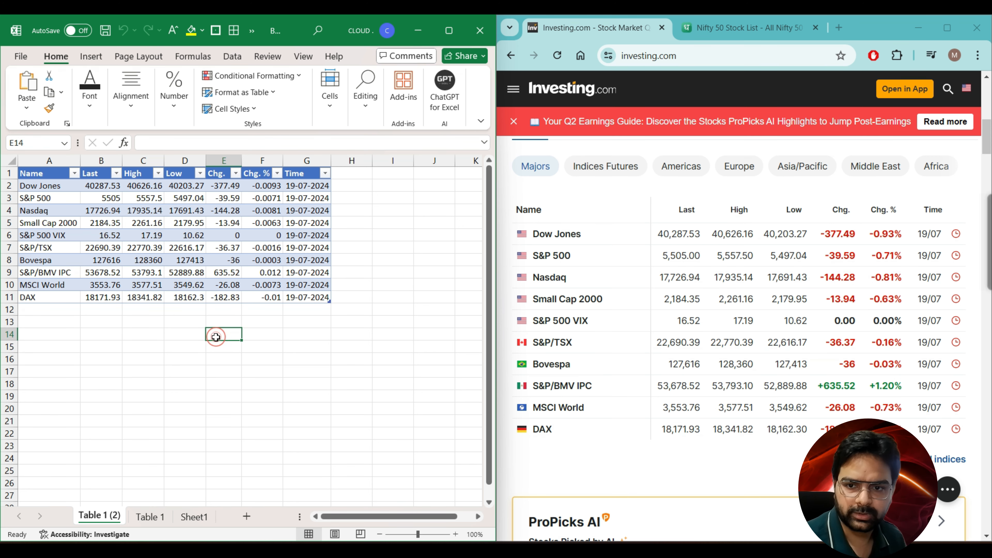
scroll(215, 337, up, 1)
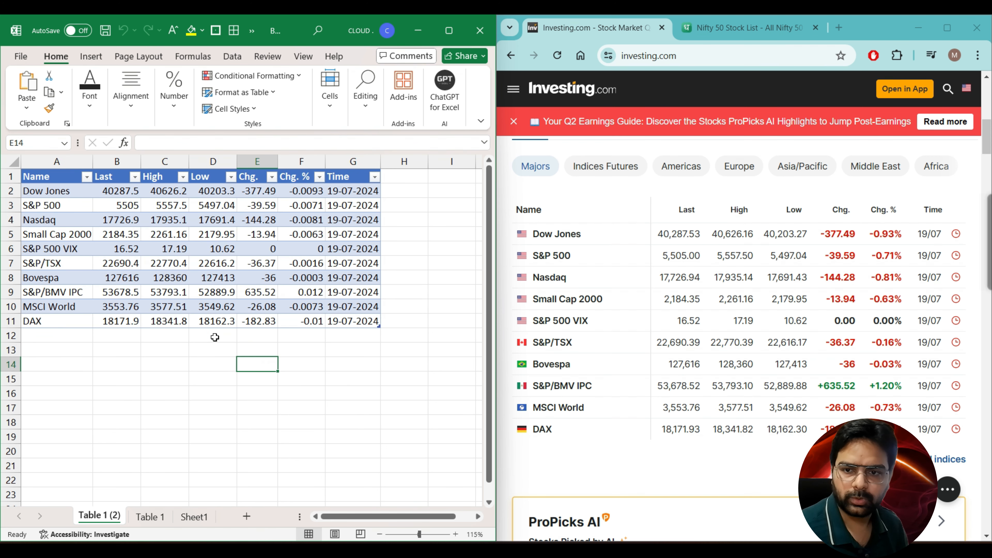
click(76, 240)
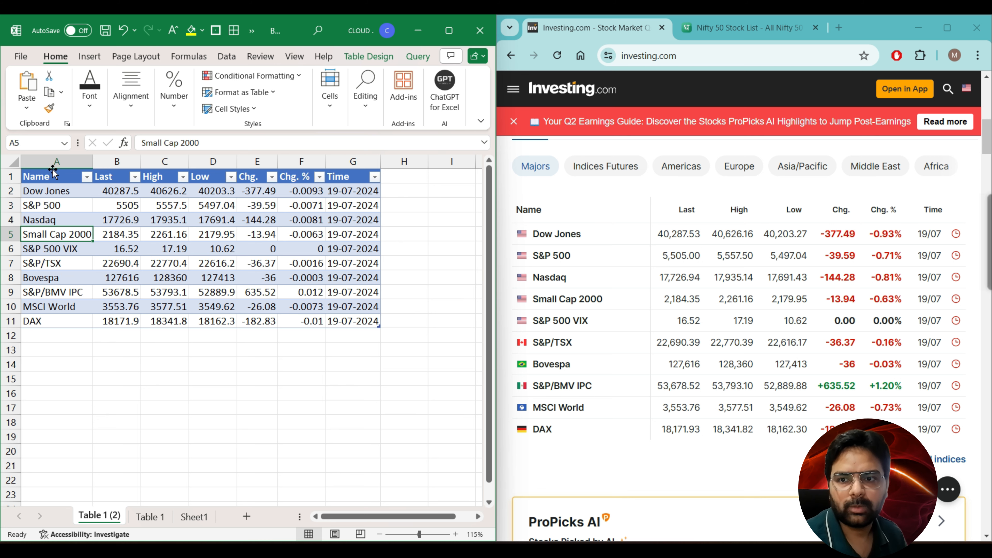
Step: Try inserting a blank column before the Name column, and undo the insertion
click(59, 161)
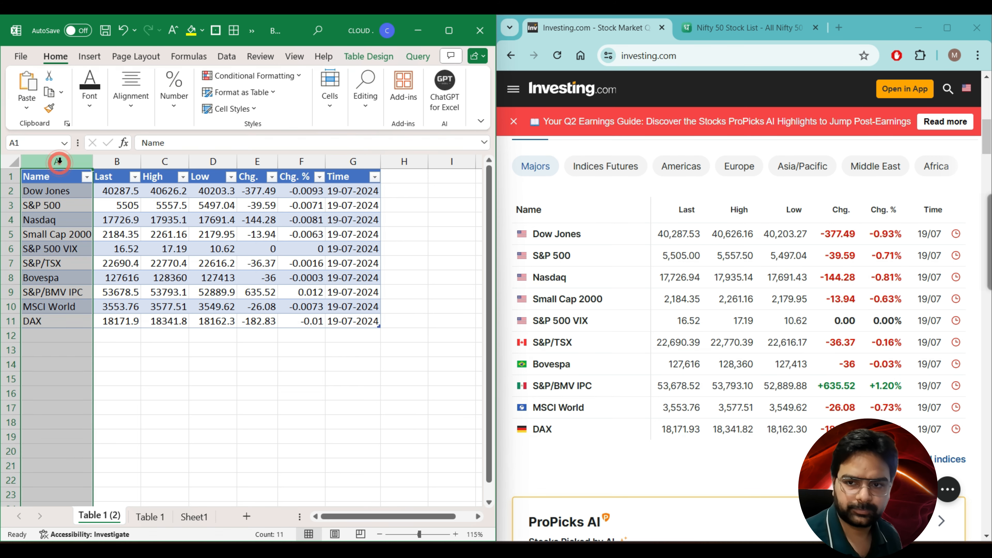
text(+)
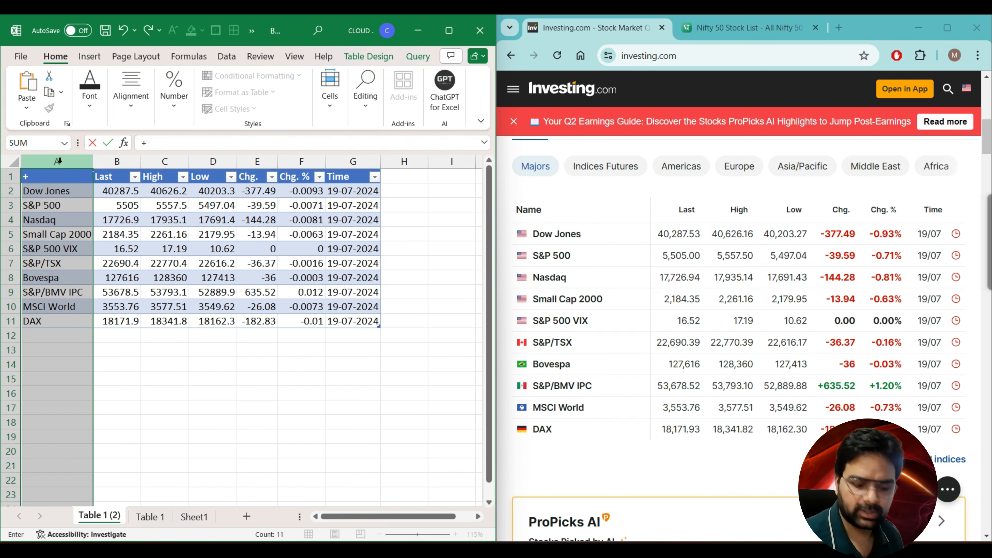
key(Escape)
key(ctrl+shift+equal)
drag(38, 190, 47, 268)
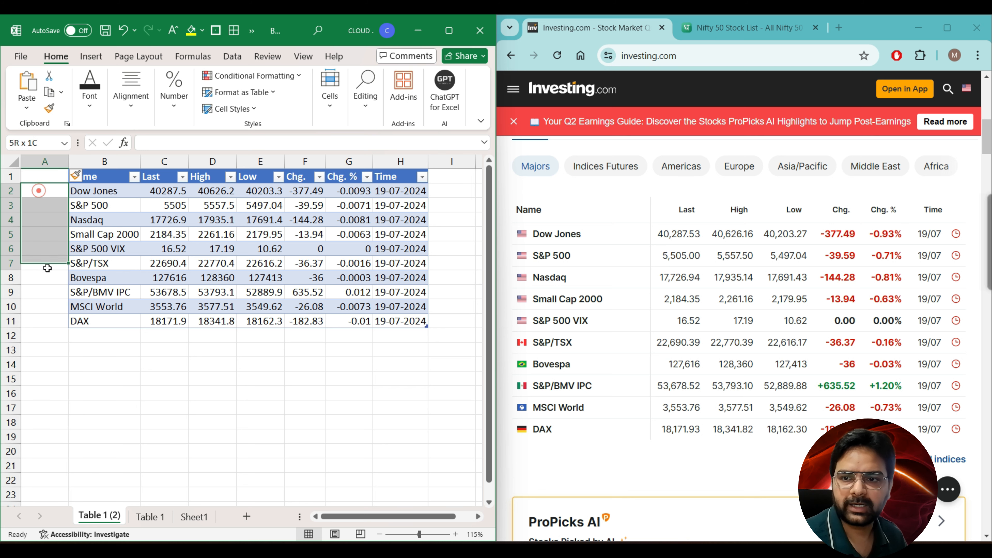
key(ctrl+z)
click(101, 246)
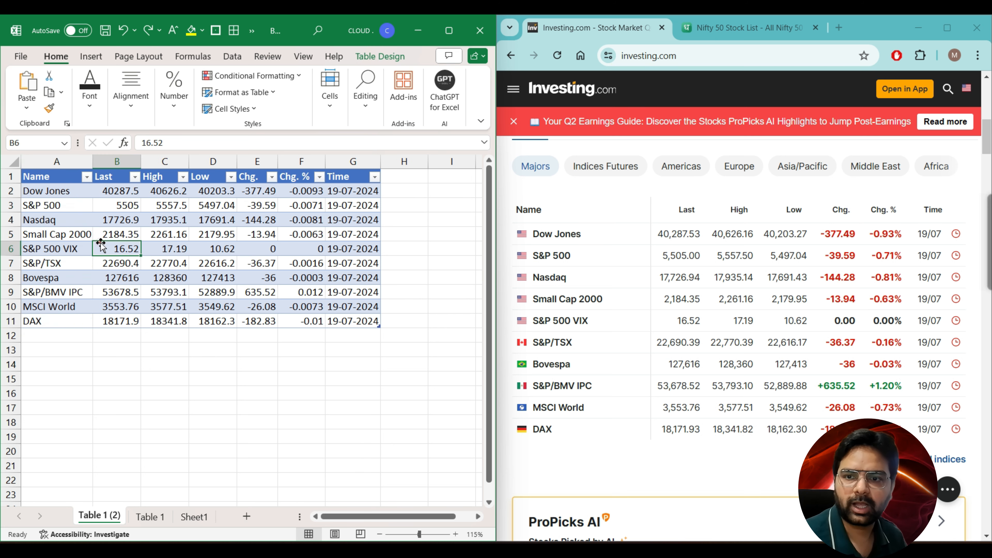
right_click(116, 220)
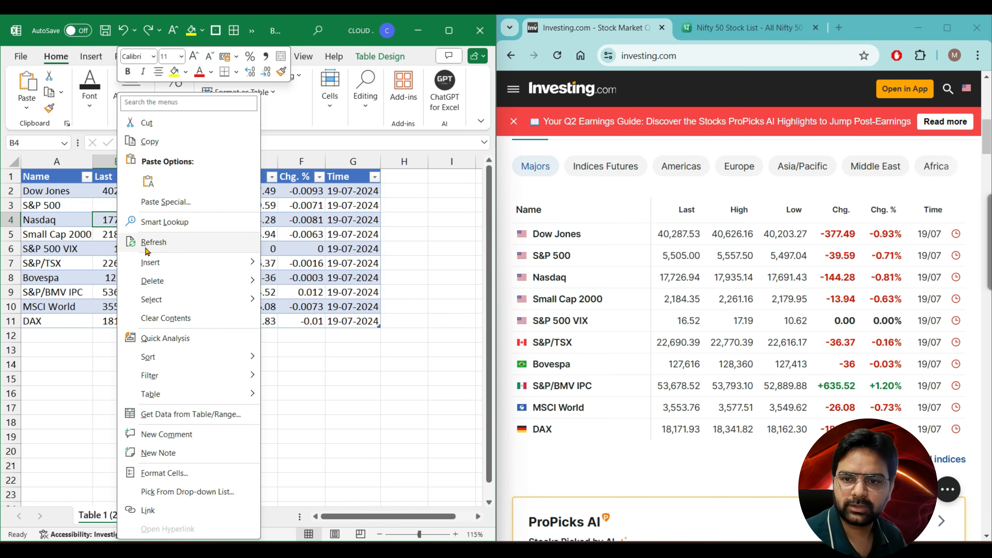
click(80, 261)
drag(161, 198, 223, 283)
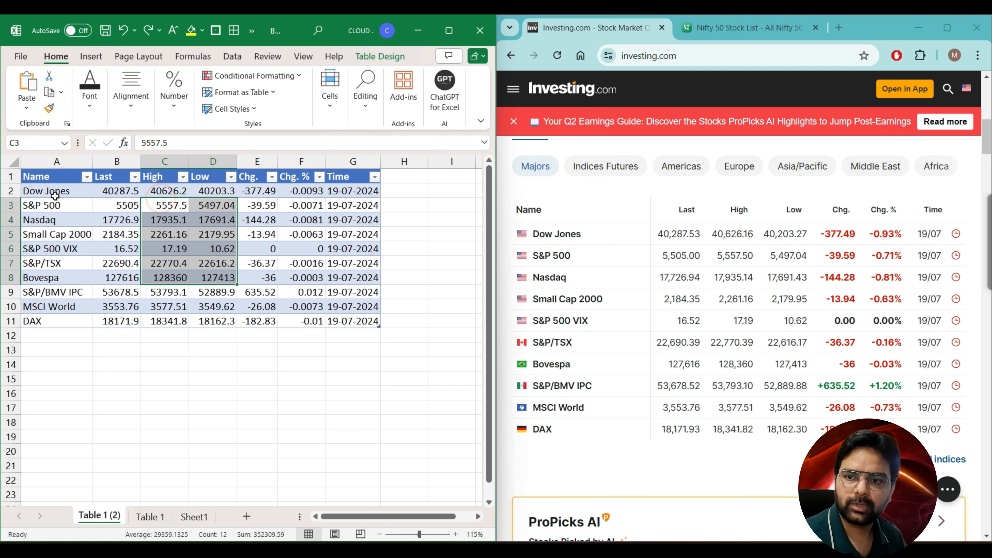
drag(55, 195, 55, 336)
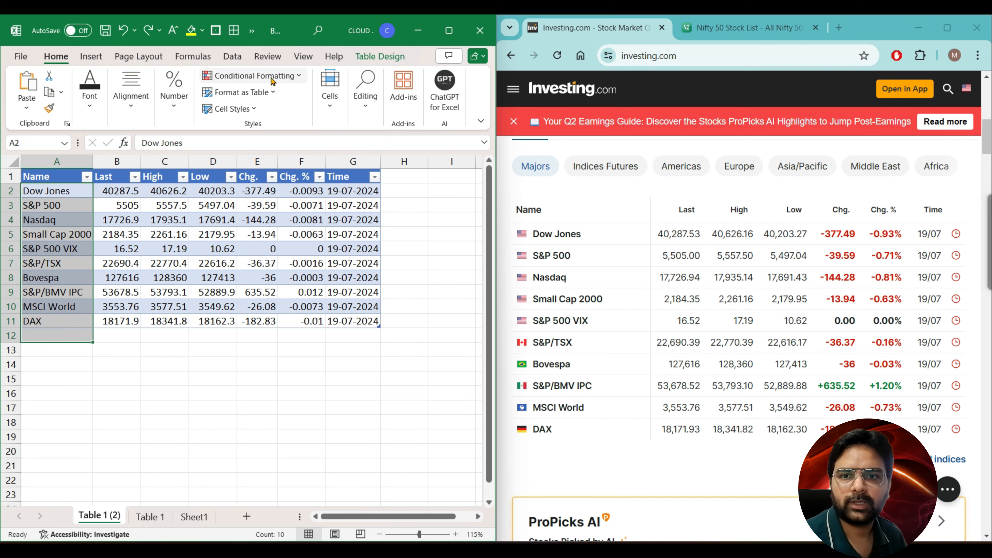
Step: Include row numbers in the imported table's external data properties and refresh the table
click(382, 58)
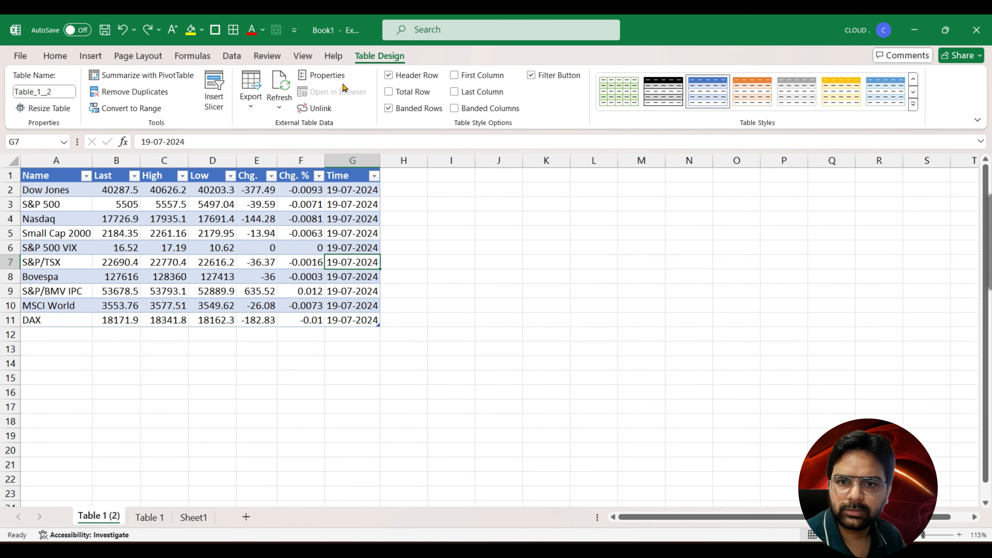
click(323, 75)
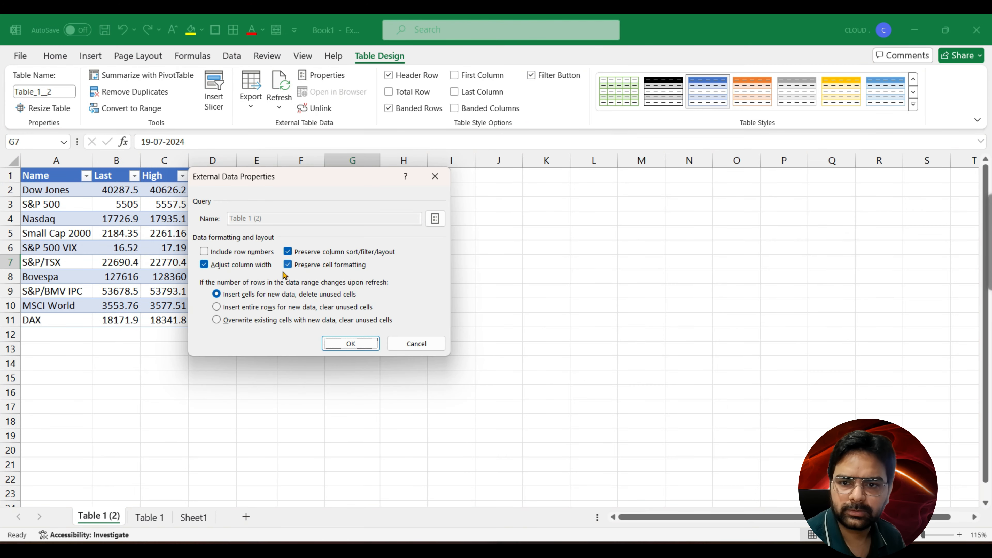
click(244, 251)
click(361, 345)
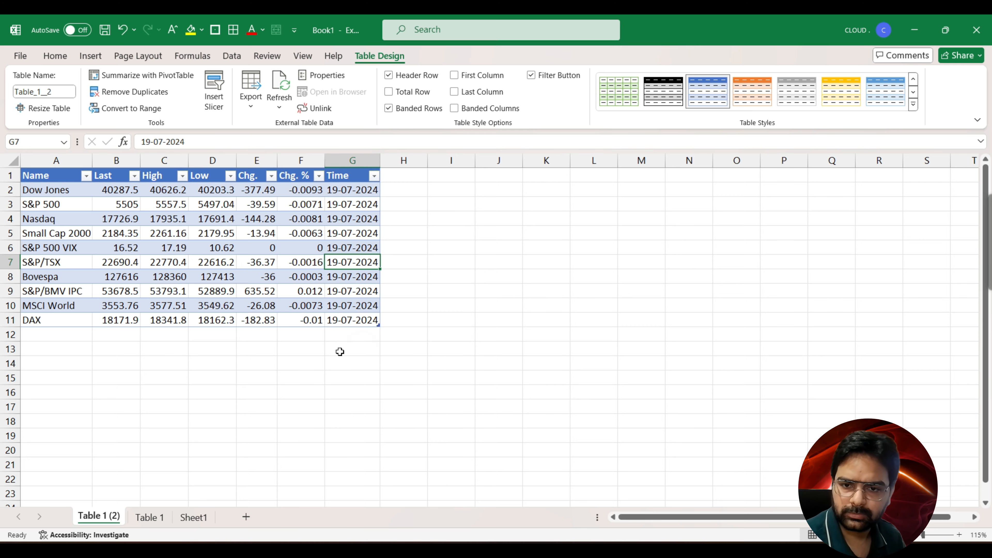
right_click(253, 246)
click(301, 245)
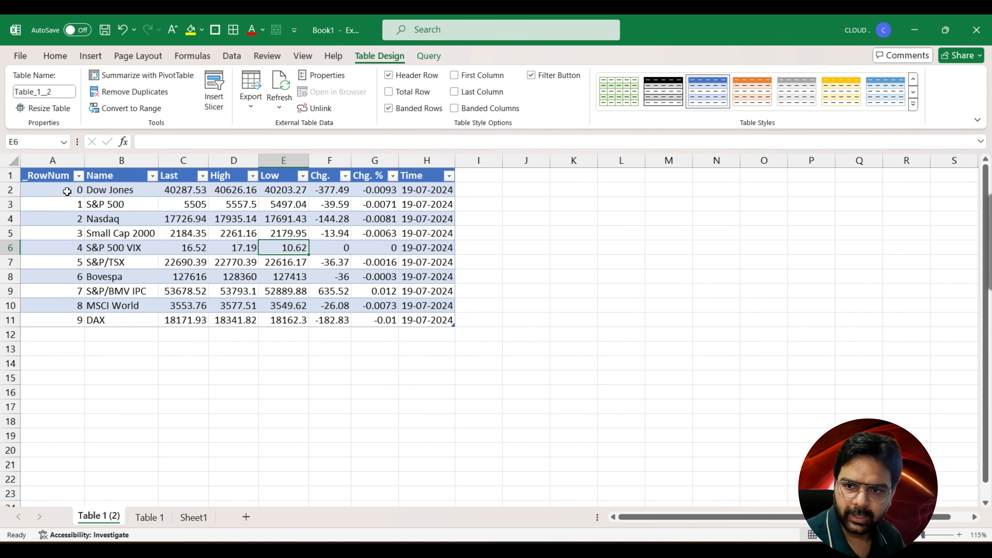
drag(67, 191, 74, 320)
drag(117, 191, 184, 246)
drag(72, 189, 66, 325)
click(206, 223)
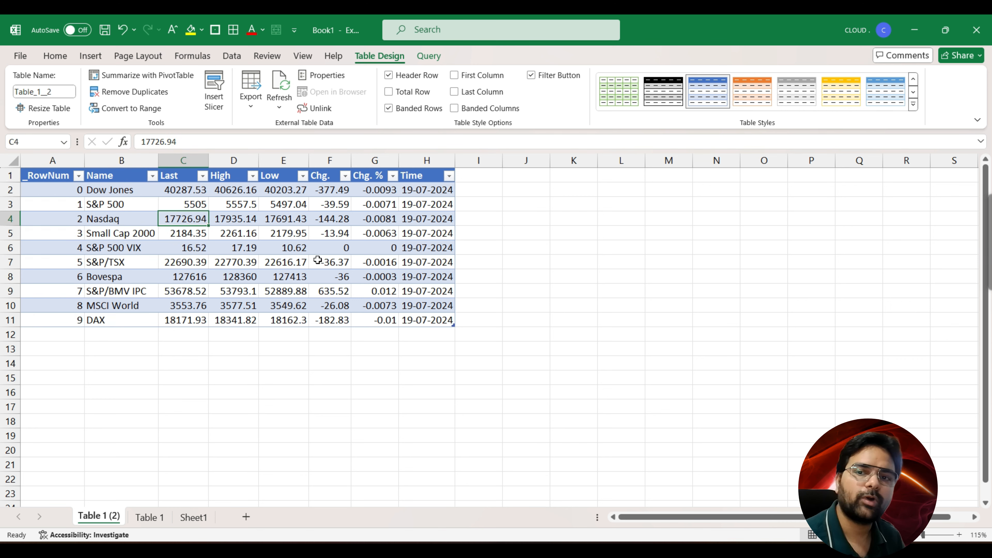
Step: Set the imported table's query to refresh automatically every 60 minutes
click(428, 58)
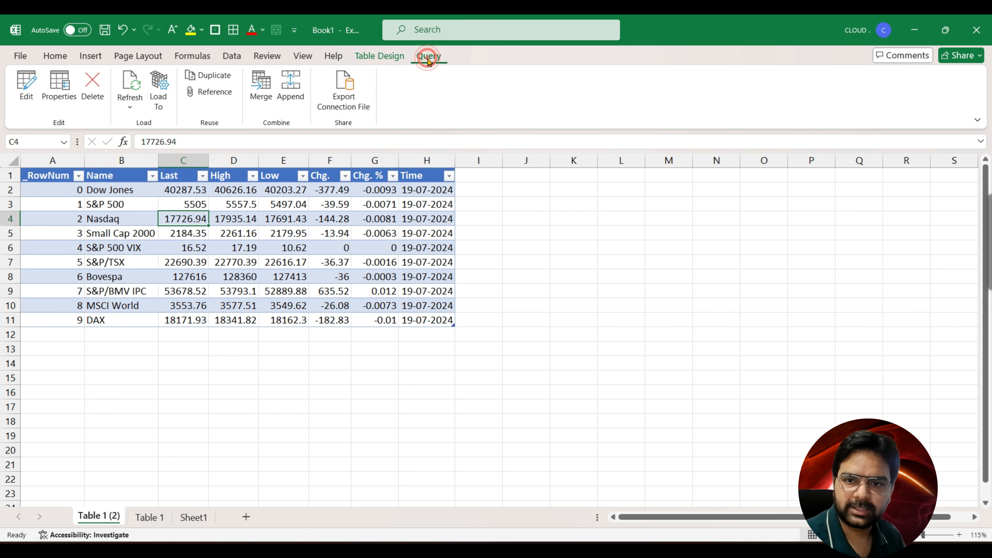
click(320, 236)
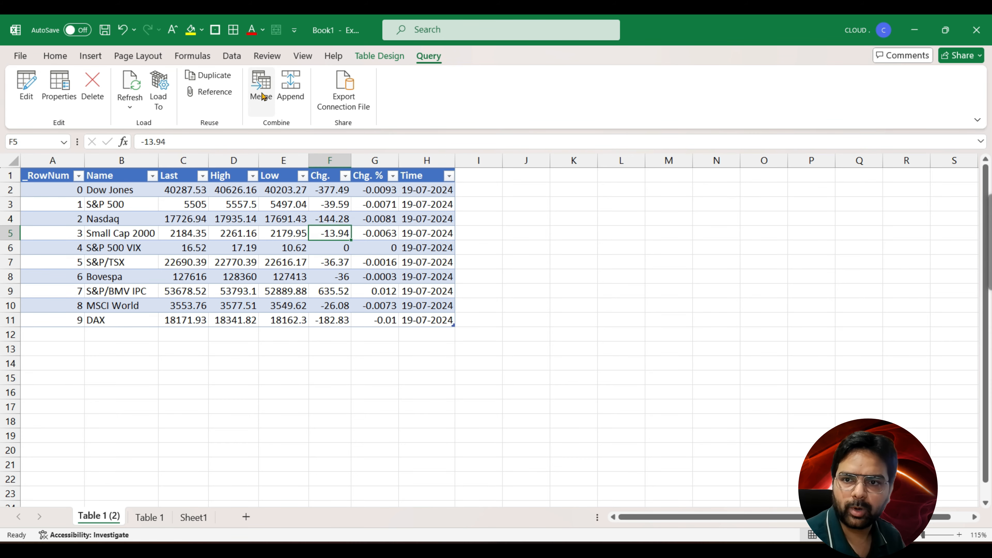
click(59, 84)
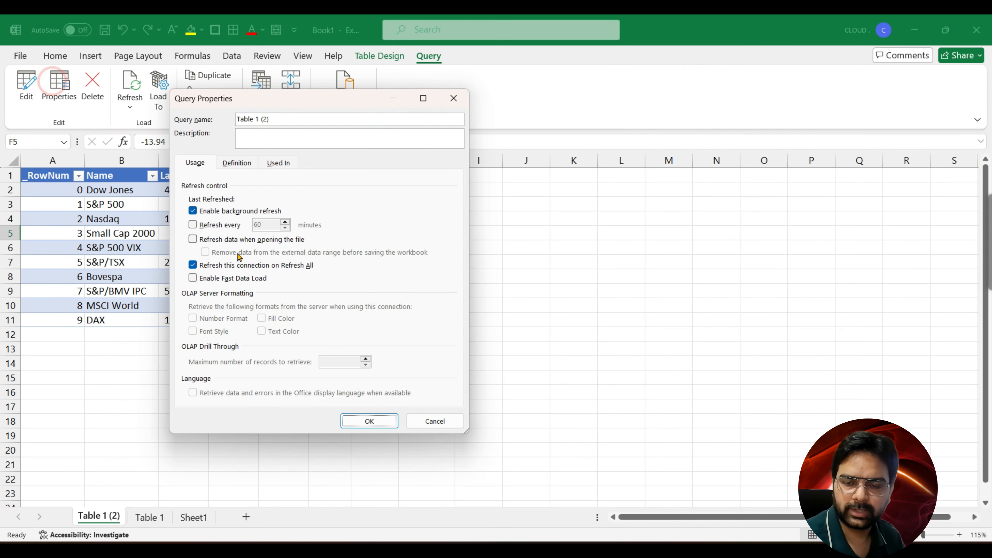
click(210, 225)
click(309, 227)
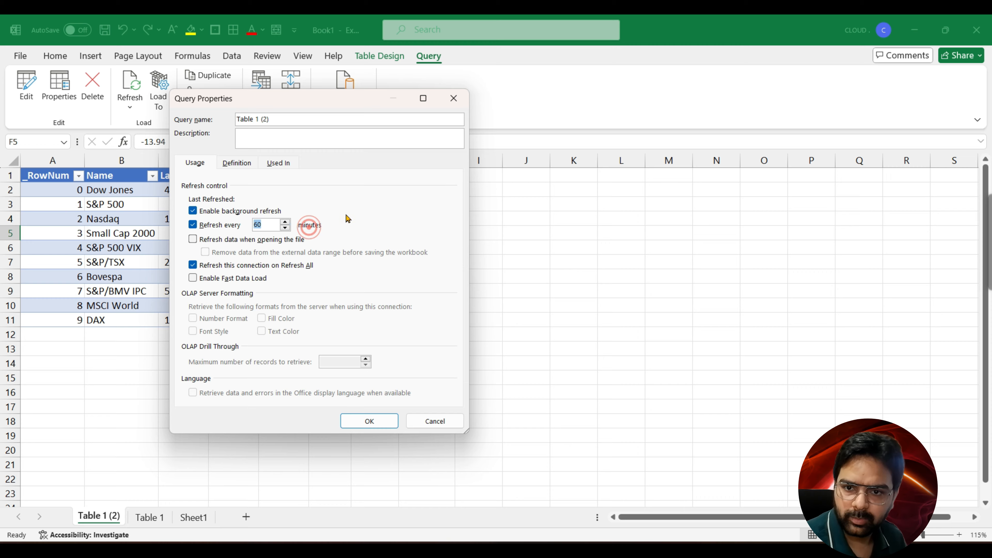
click(268, 228)
drag(273, 228, 226, 230)
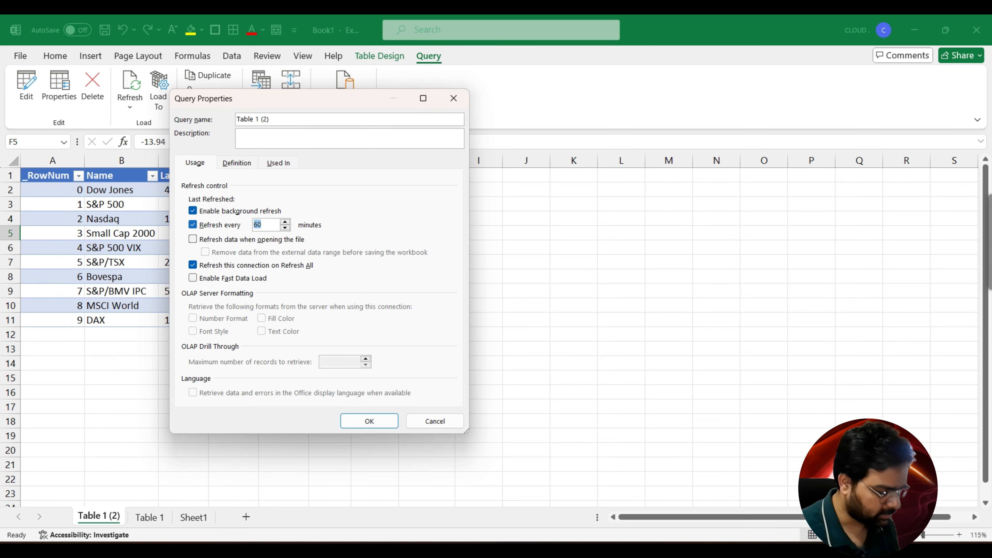
click(371, 420)
click(252, 249)
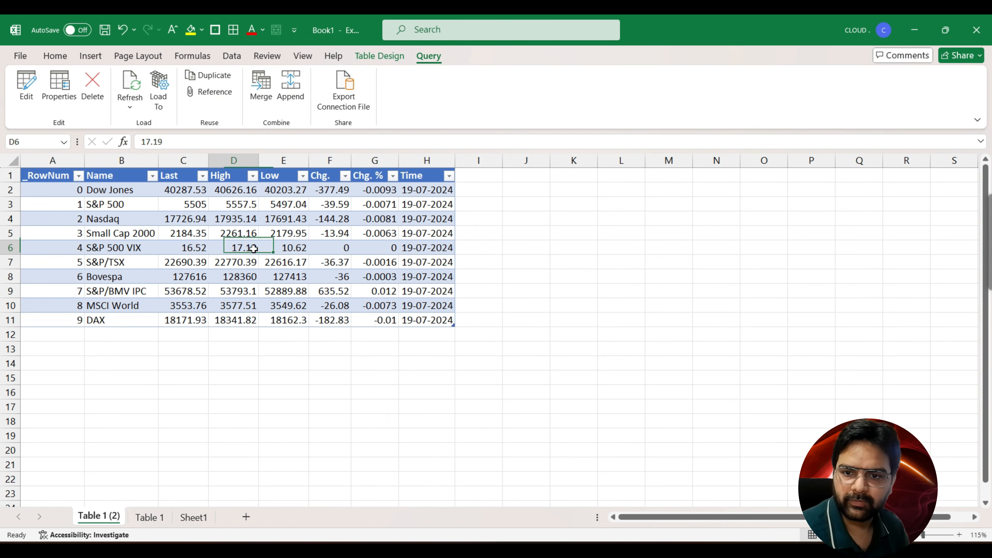
Step: Go to the empty Table 1 sheet and select cell A1
click(149, 517)
click(50, 183)
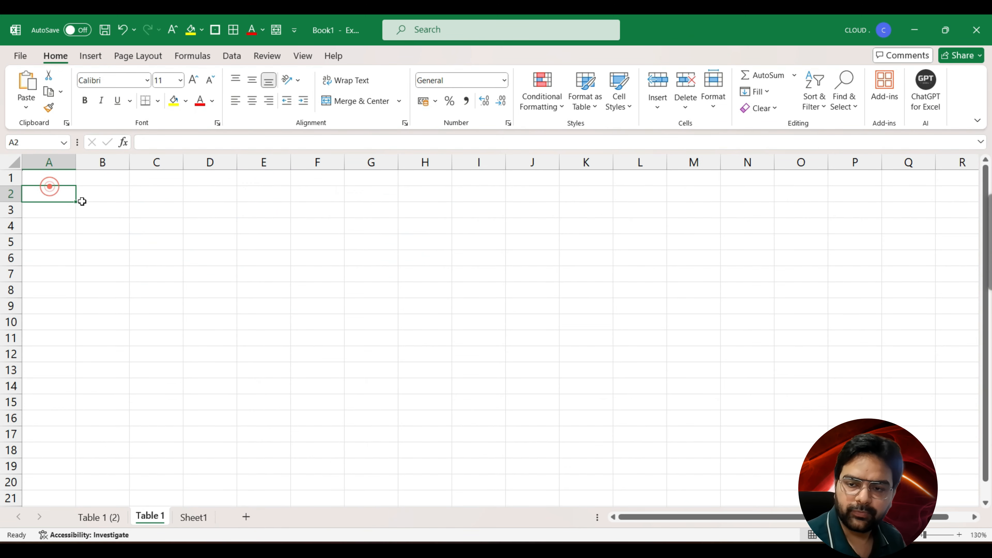
click(55, 178)
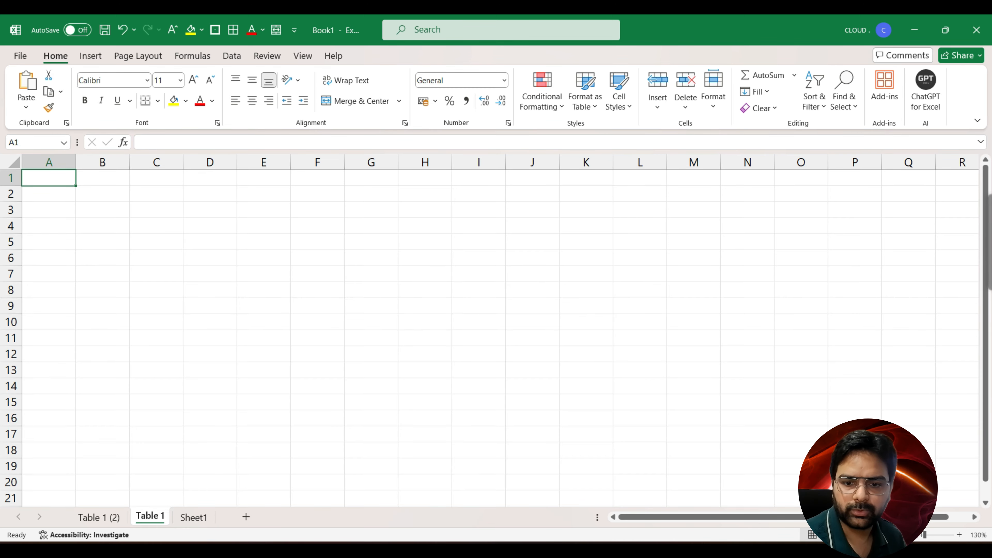
Step: Switch to the Chrome browser, maximize it and bring up dhan's Nifty 50 stock list page
key(alt+Tab)
click(947, 27)
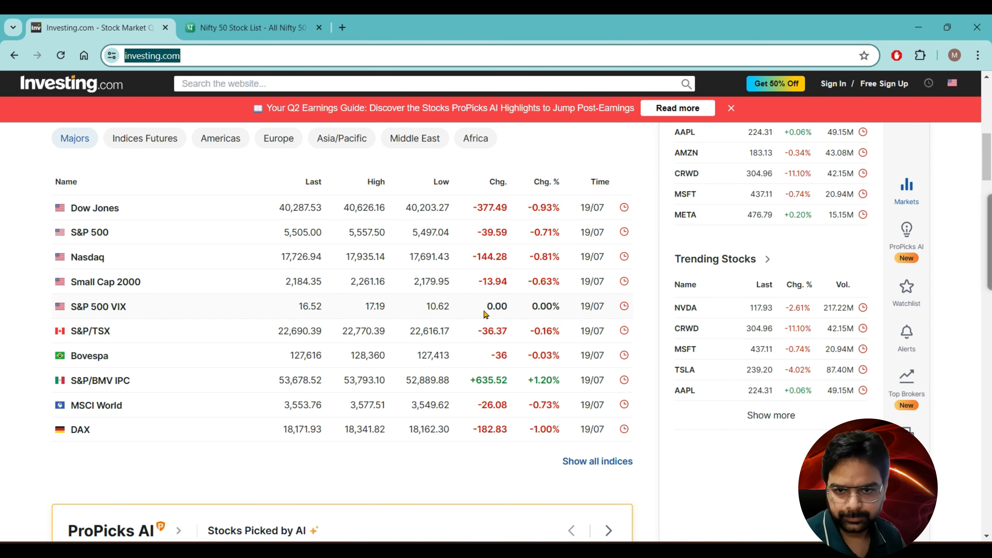
click(222, 28)
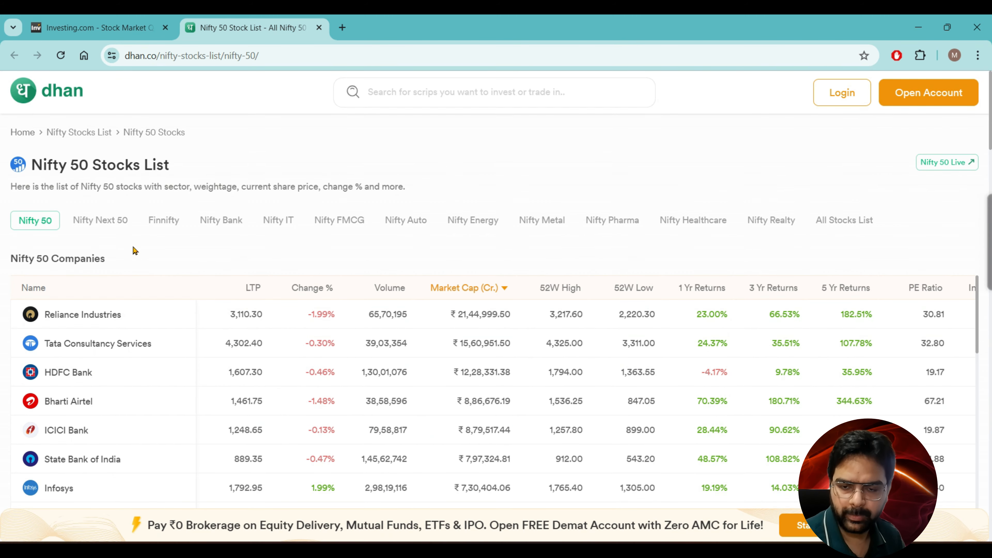
scroll(135, 250, down, 5)
scroll(135, 250, up, 5)
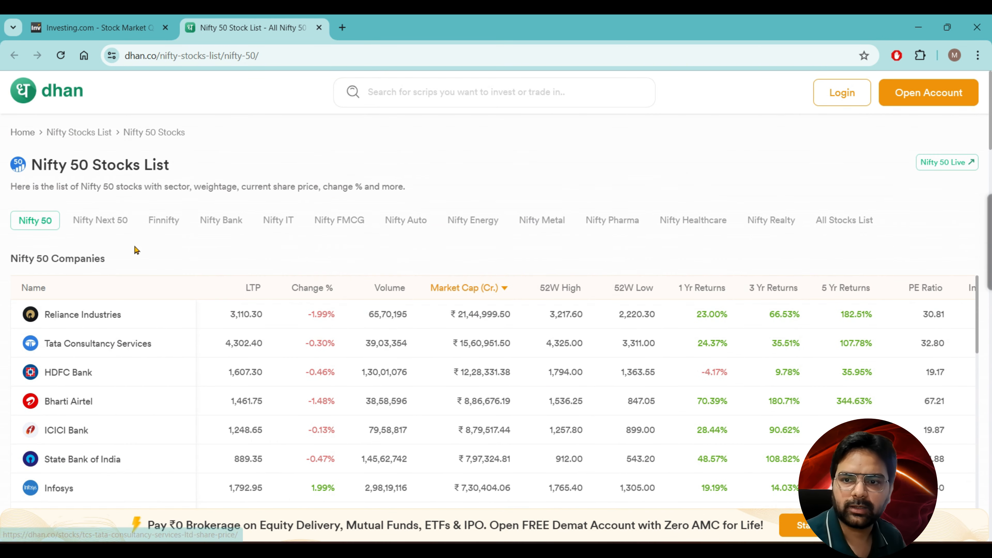
Step: Copy the web address of dhan's Nifty 50 stock list page and switch to the Book1 workbook in Excel
drag(17, 313, 135, 459)
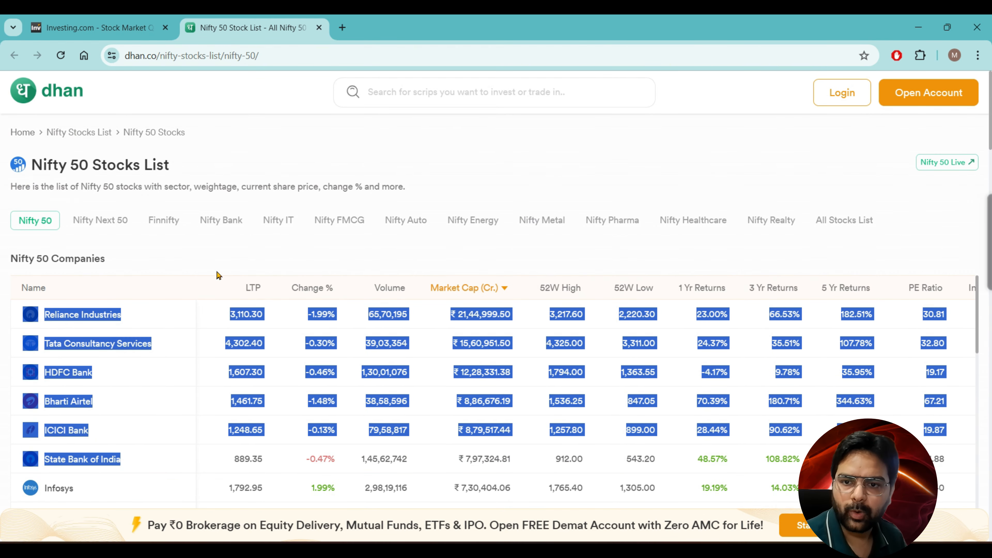
click(220, 254)
click(283, 56)
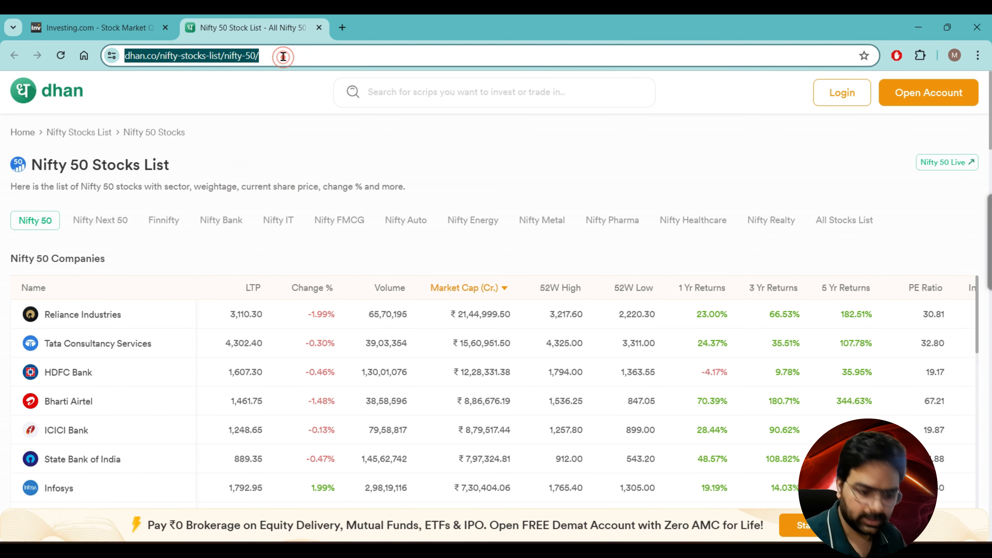
click(344, 142)
key(alt+Tab)
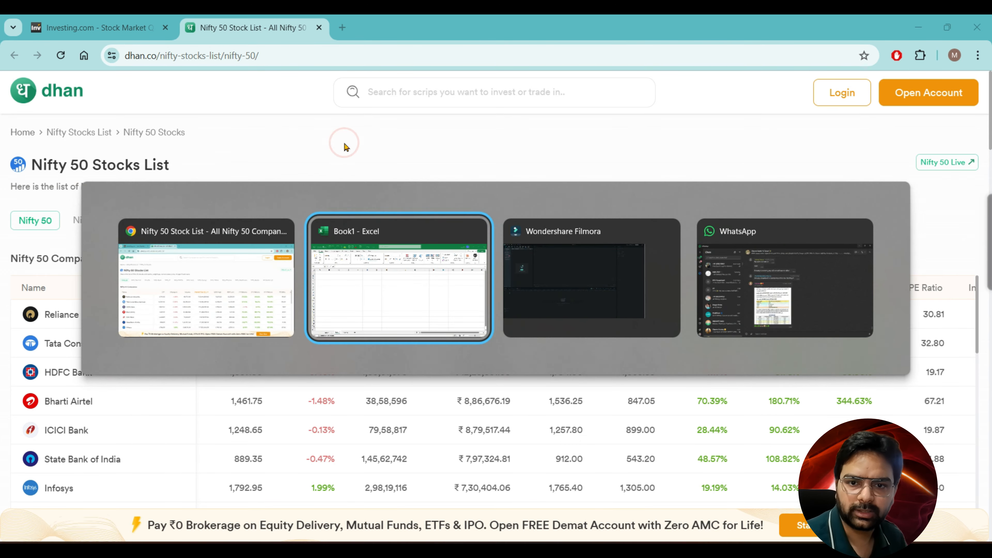
click(178, 267)
click(232, 56)
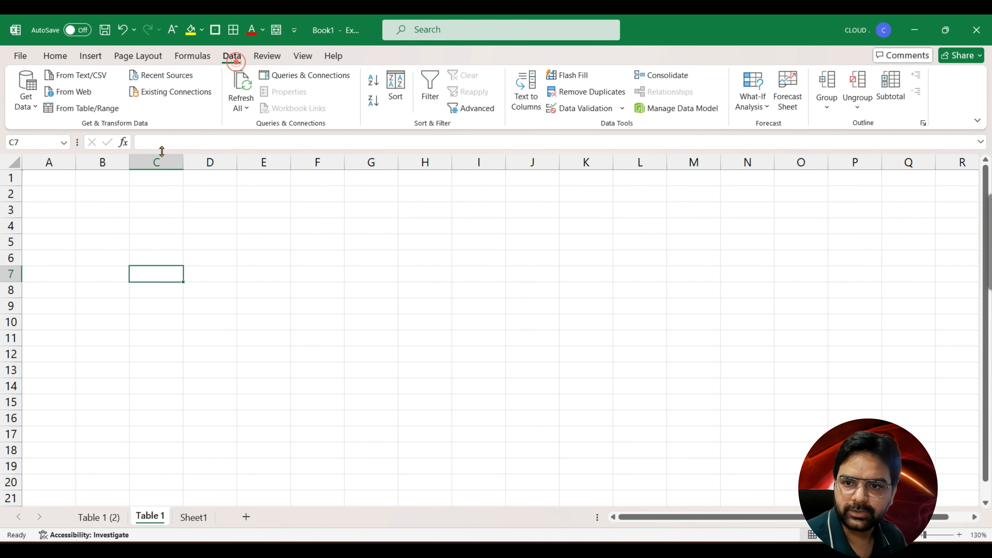
click(80, 94)
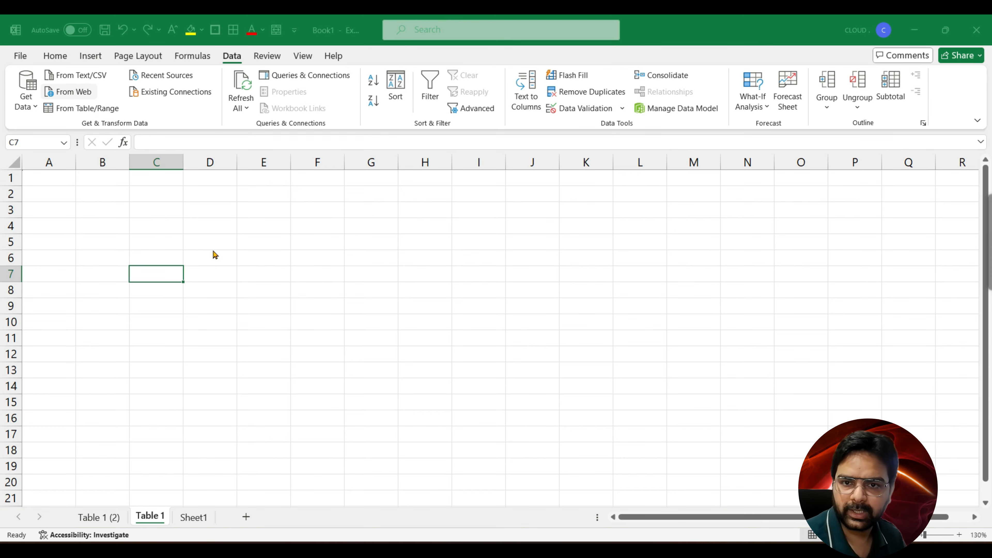
click(319, 282)
key(ctrl+v)
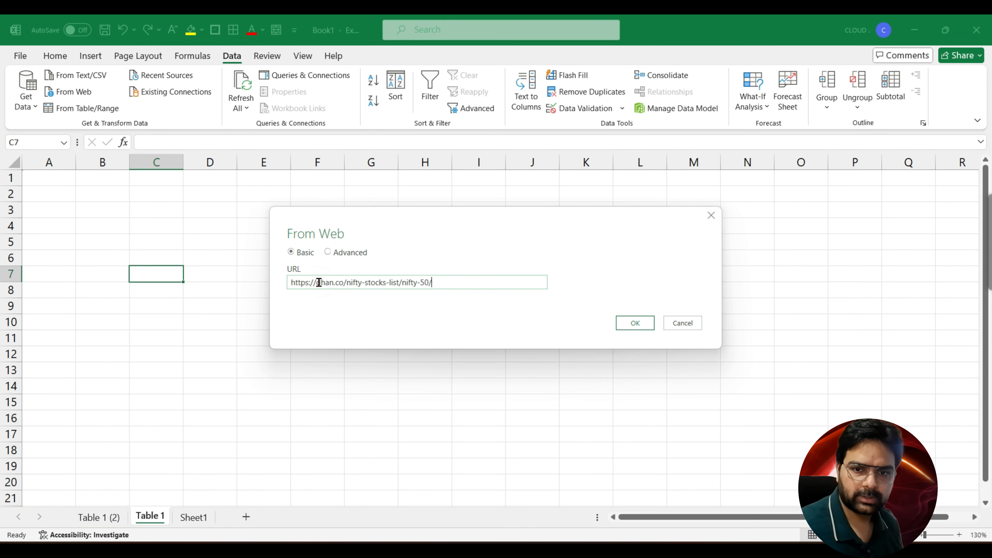
key(Return)
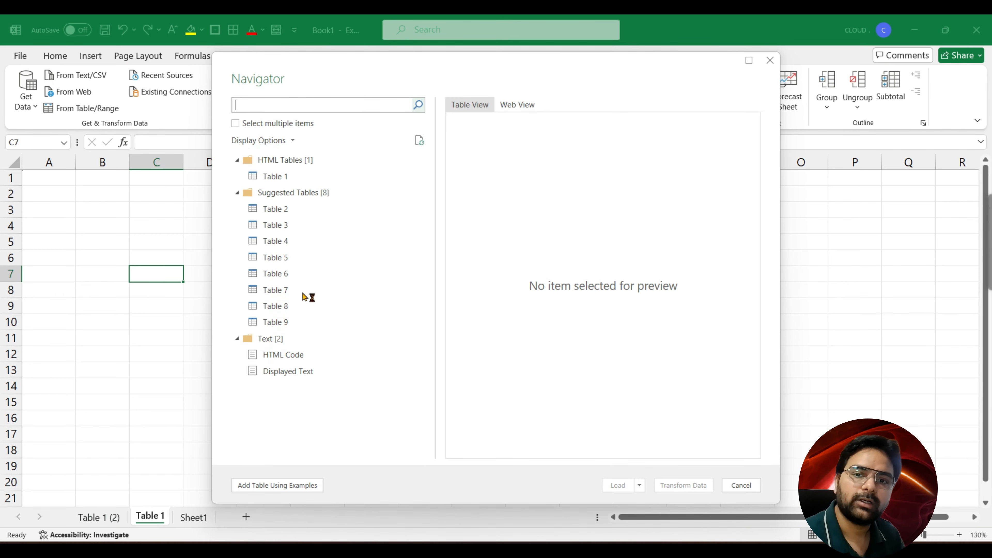
Step: Preview suggested Table 3, choose Table 2 instead and open it for transformation in a maximized Power Query Editor
click(275, 222)
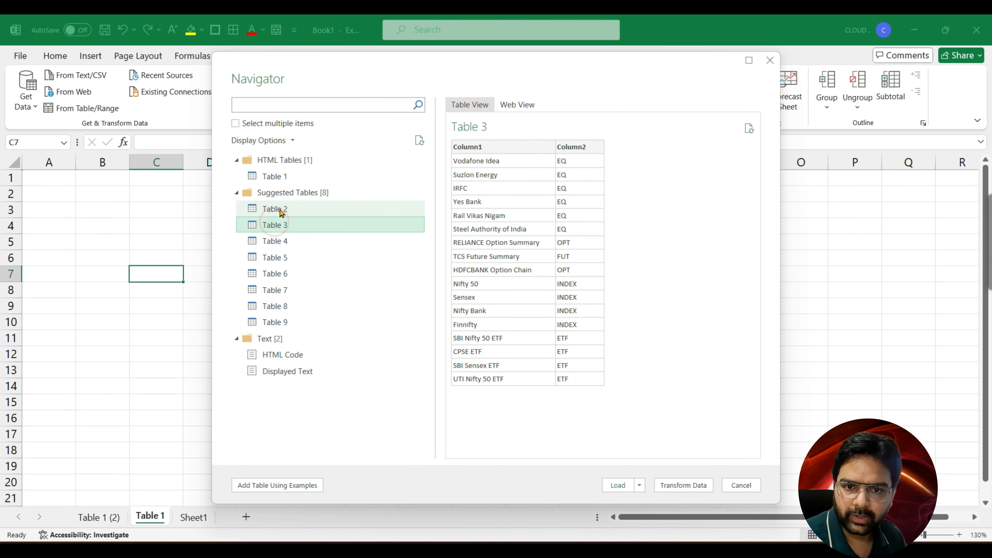
click(278, 211)
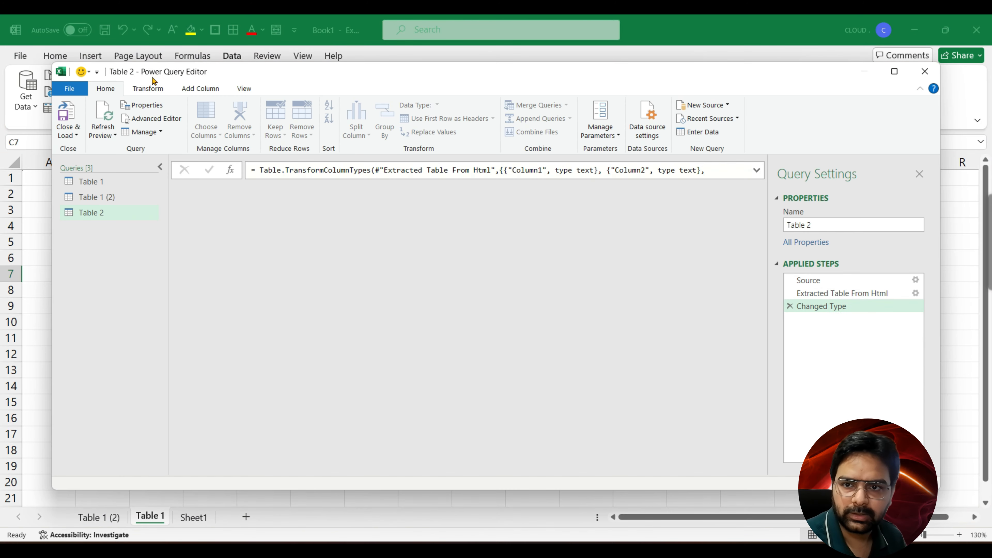
double_click(377, 74)
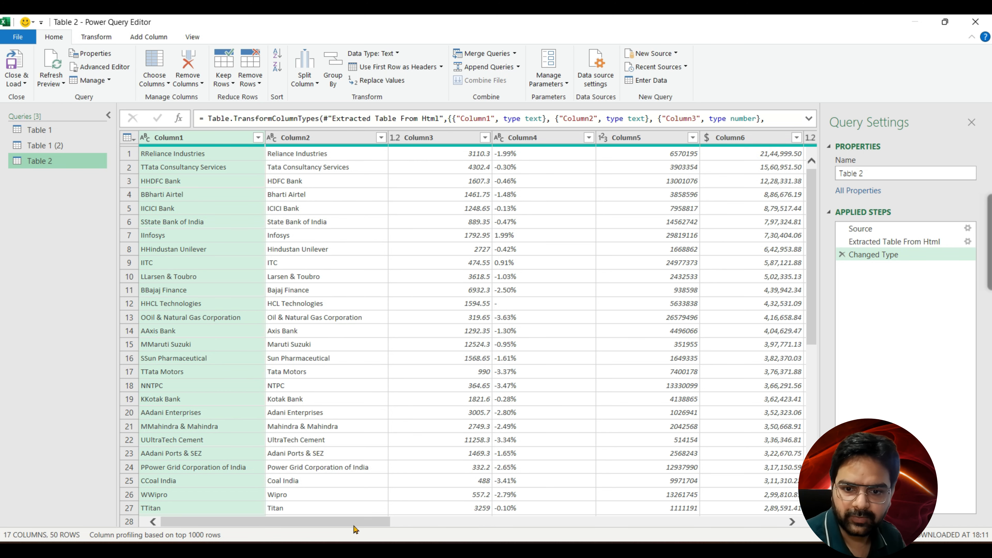
Step: Look over the query's columns and remove Column1 from Table 2
drag(354, 524, 297, 519)
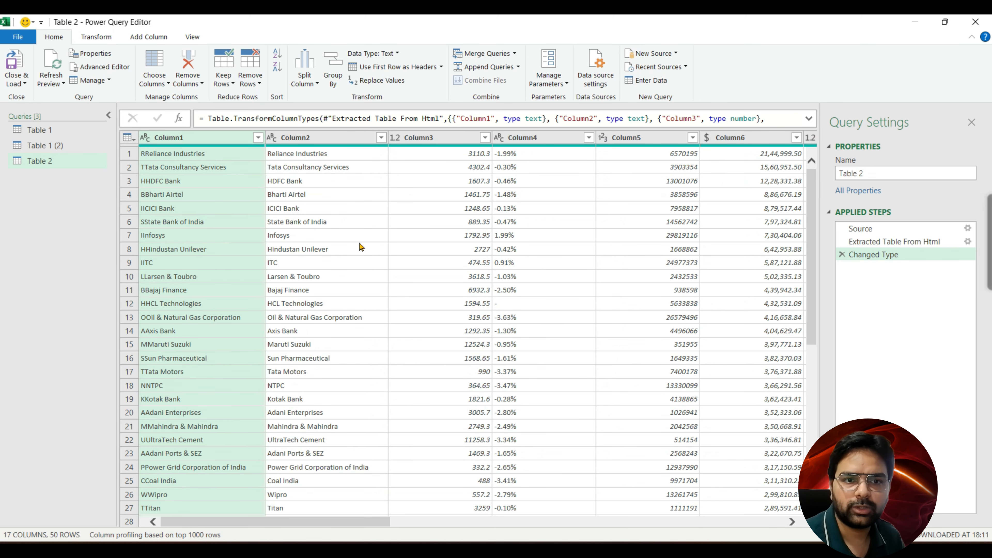
right_click(221, 144)
click(260, 167)
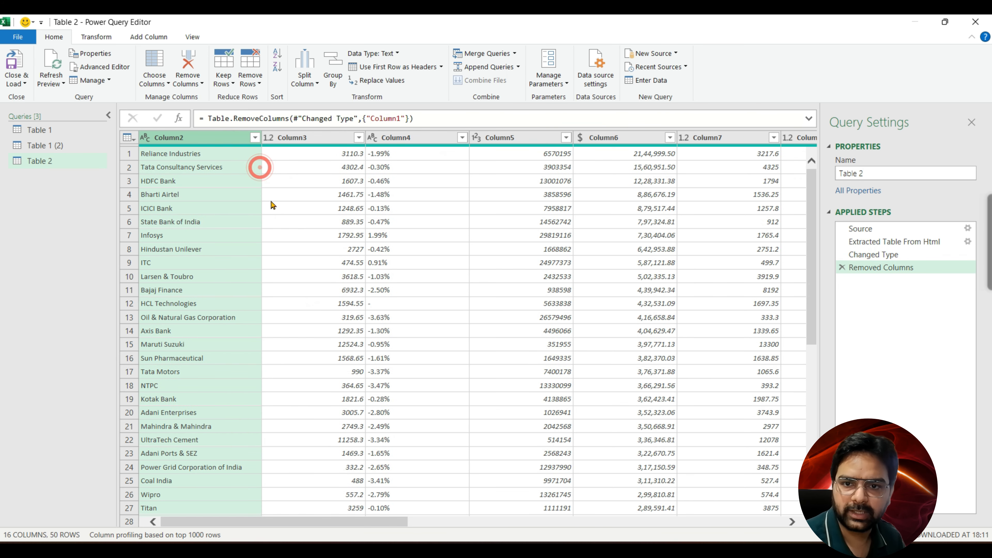
Step: Remove Column4 through Column17 from the query and load the remaining company name and price columns into the workbook
click(333, 142)
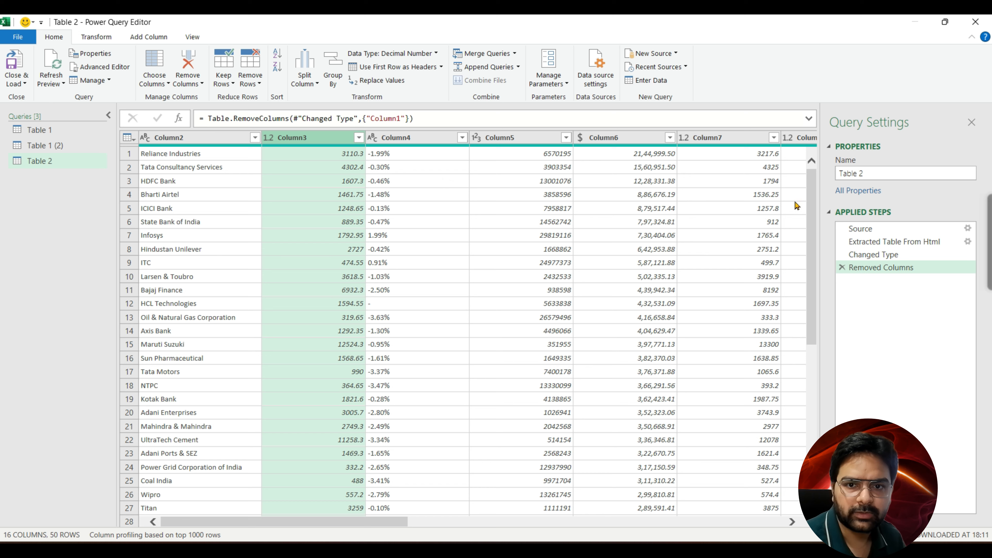
click(417, 142)
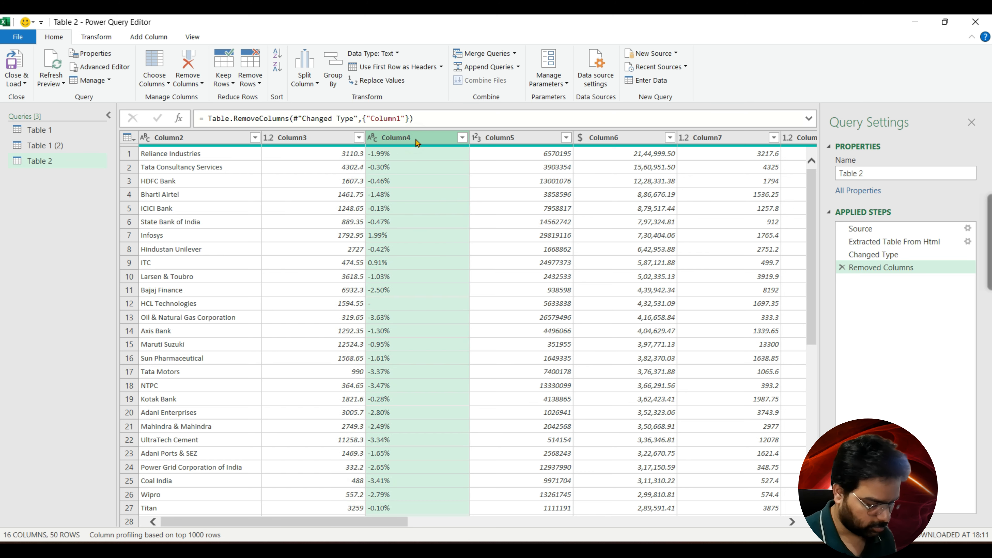
key(shift+Right)
key(ctrl+shift+Right)
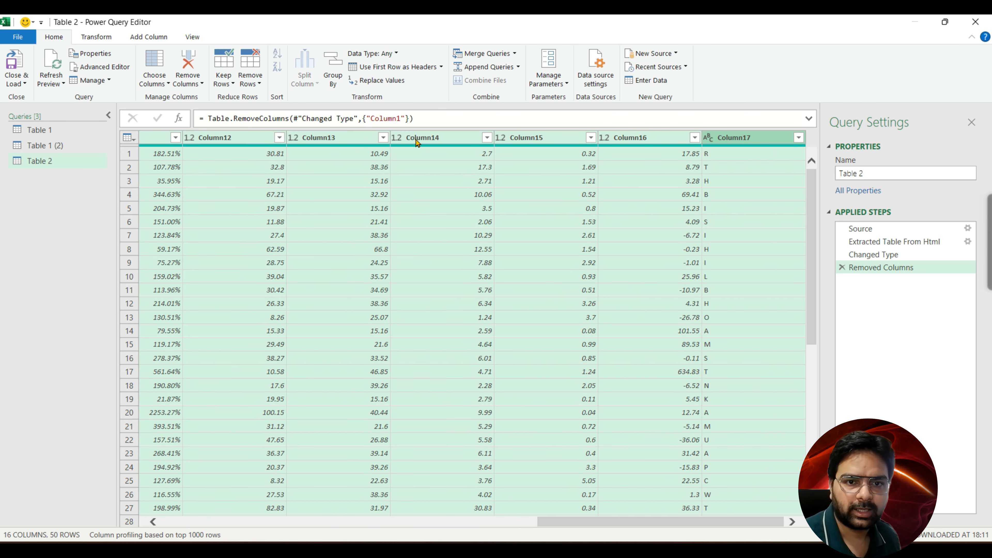
right_click(255, 140)
click(281, 162)
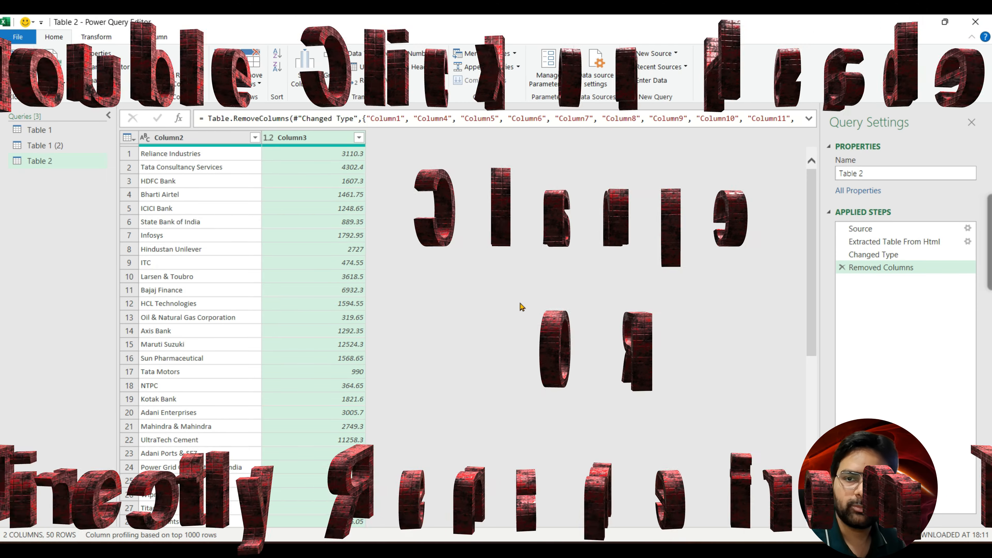
click(19, 69)
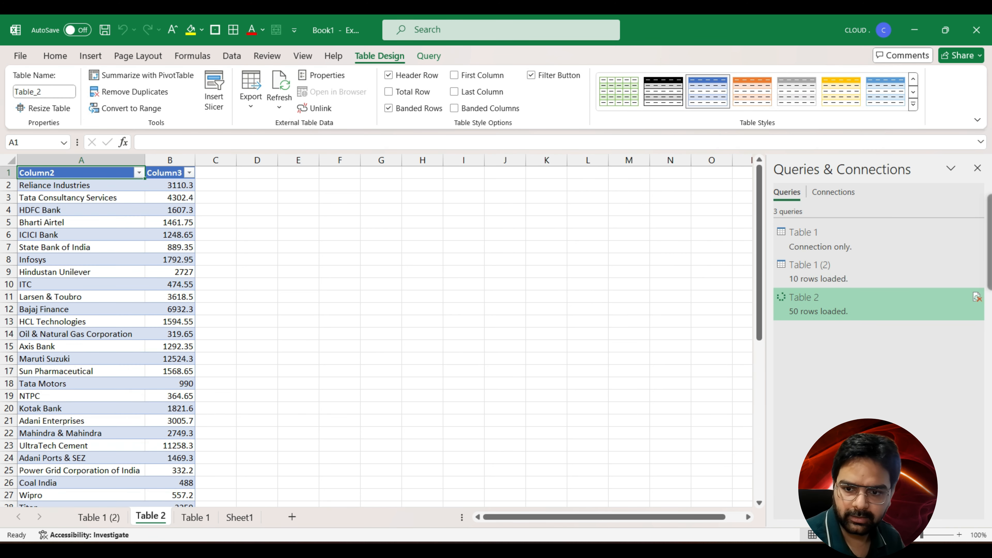
Step: Format column B of the loaded table as numbers with thousands separators and two decimals
click(167, 210)
click(176, 160)
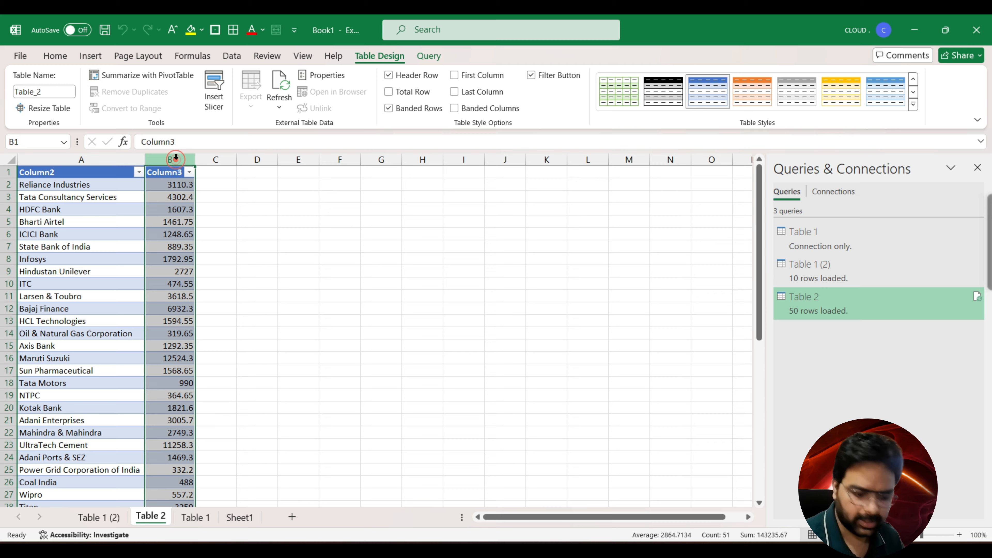
key(ctrl+shift+1)
click(262, 237)
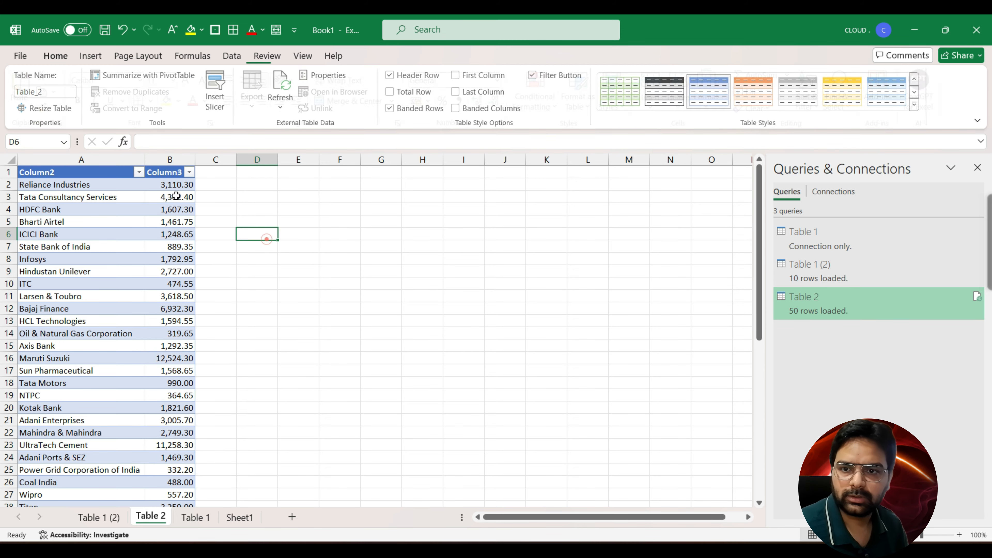
Step: Rename the loaded table's headers to Amount for the price column and Name for the company column
click(170, 172)
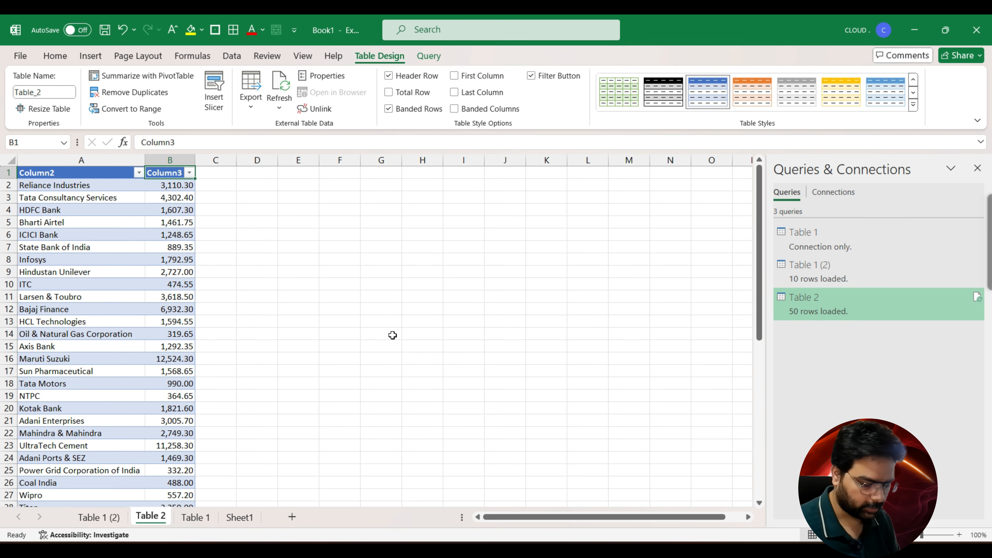
text(Amount)
key(Return)
key(ctrl+Home)
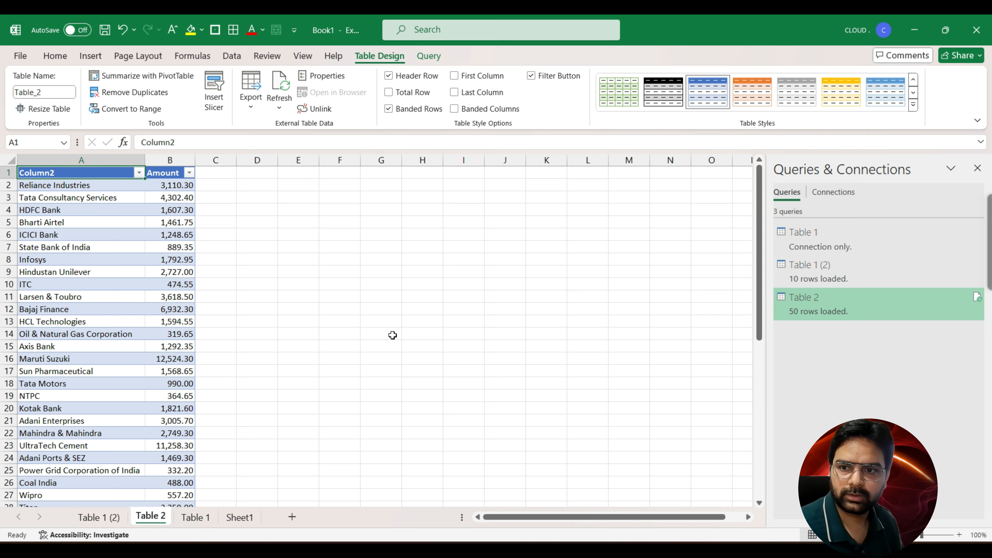
text(Name)
key(Return)
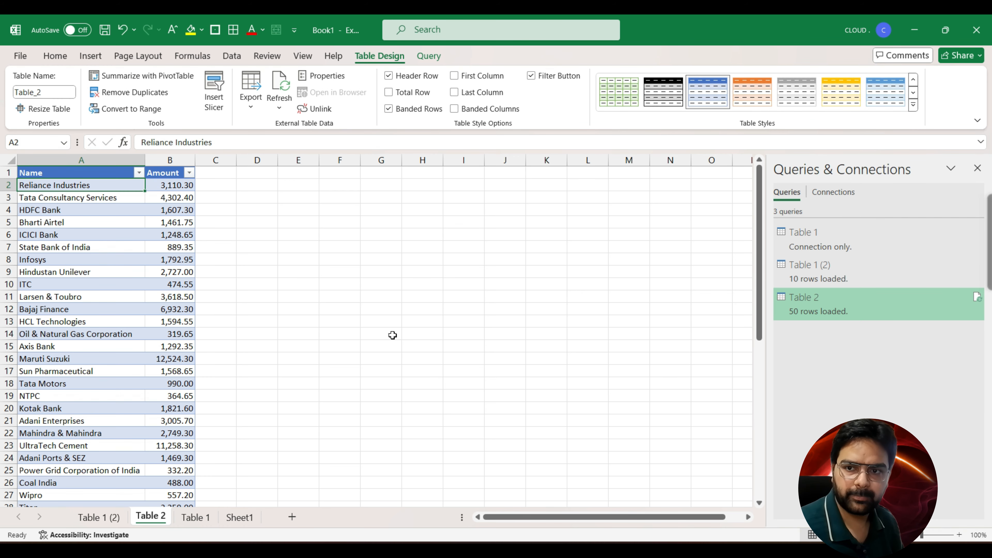
Step: Refresh the Nifty 50 table from its web source
key(ctrl+Home)
click(76, 210)
right_click(76, 210)
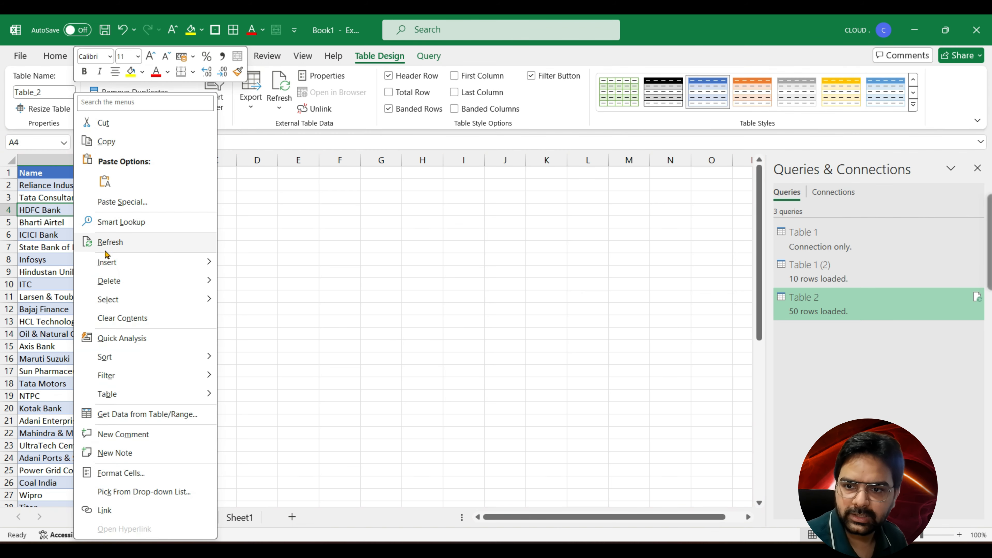
click(124, 235)
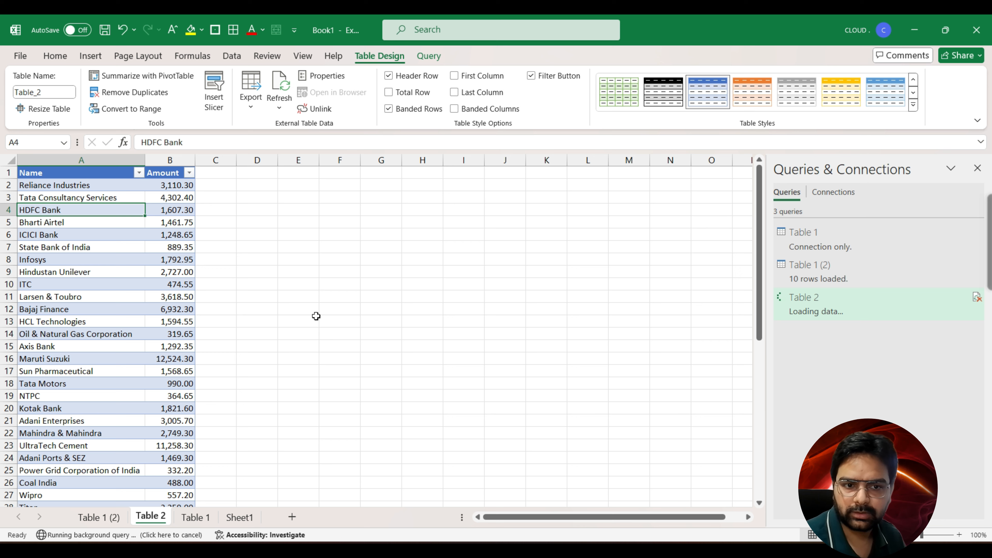